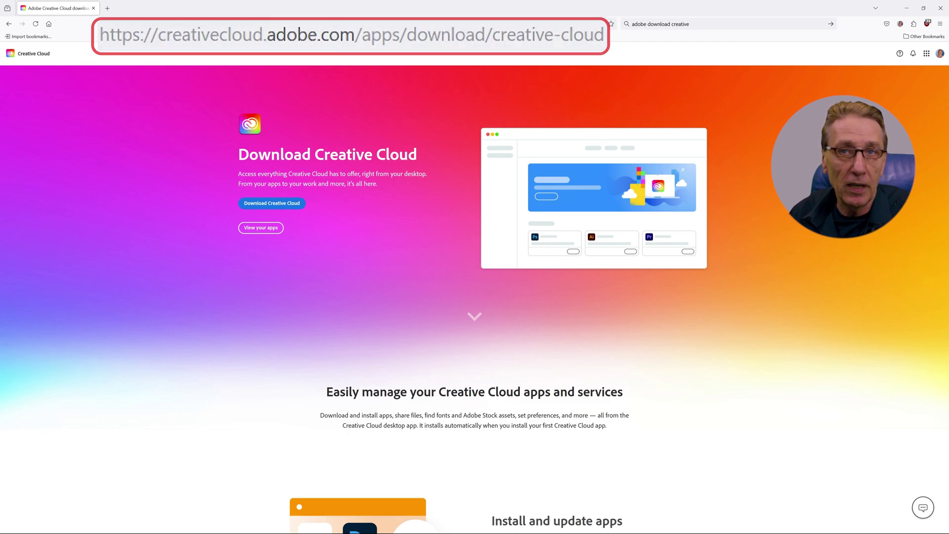
Step: Switch to Premiere Pro and start a new project named Visitor
key(alt+Tab)
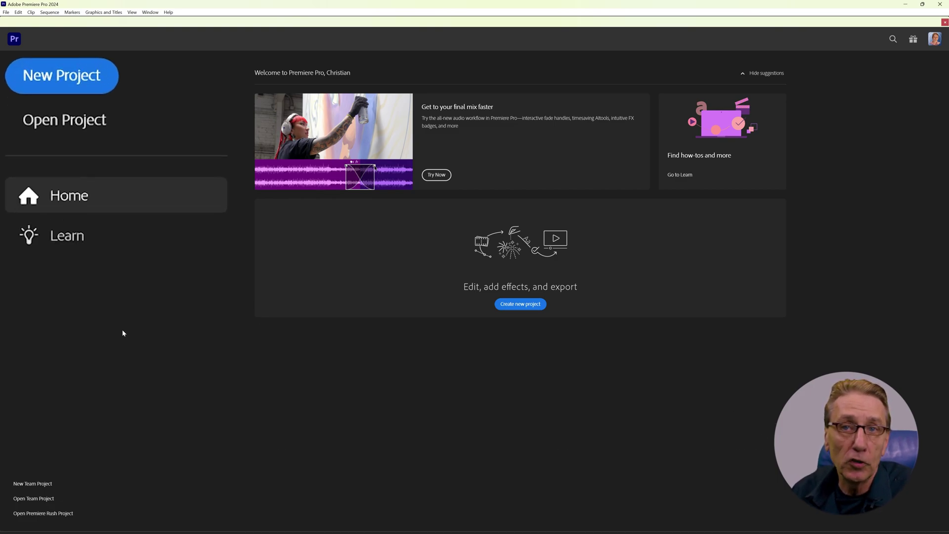
click(66, 82)
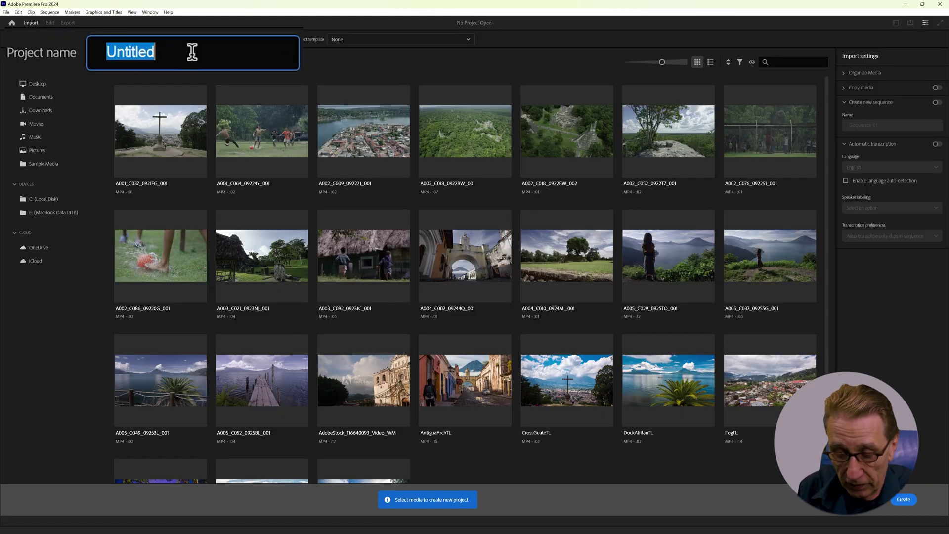
text(Visitor)
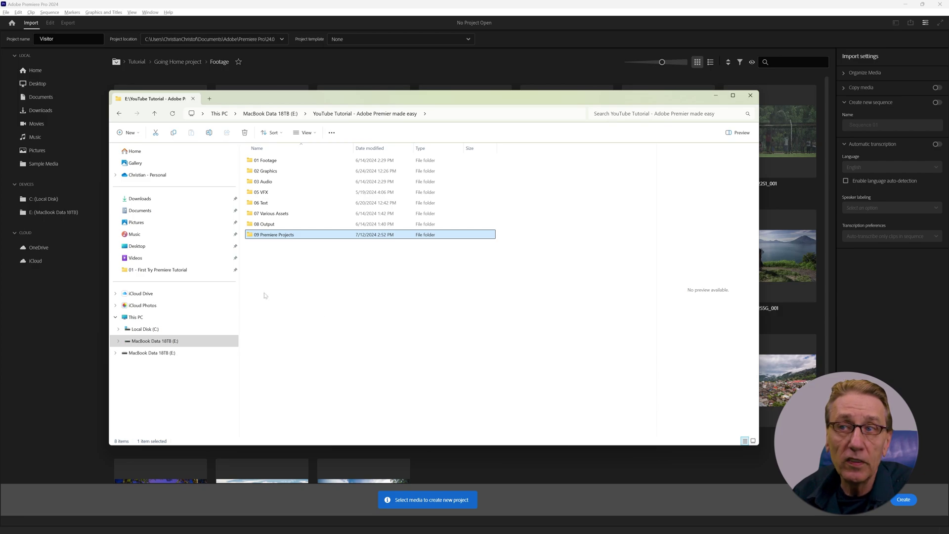
Step: Set the project location to the 09 Premiere Projects folder inside YouTube Tutorial - Adobe Premier made easy, and create the project
double_click(262, 236)
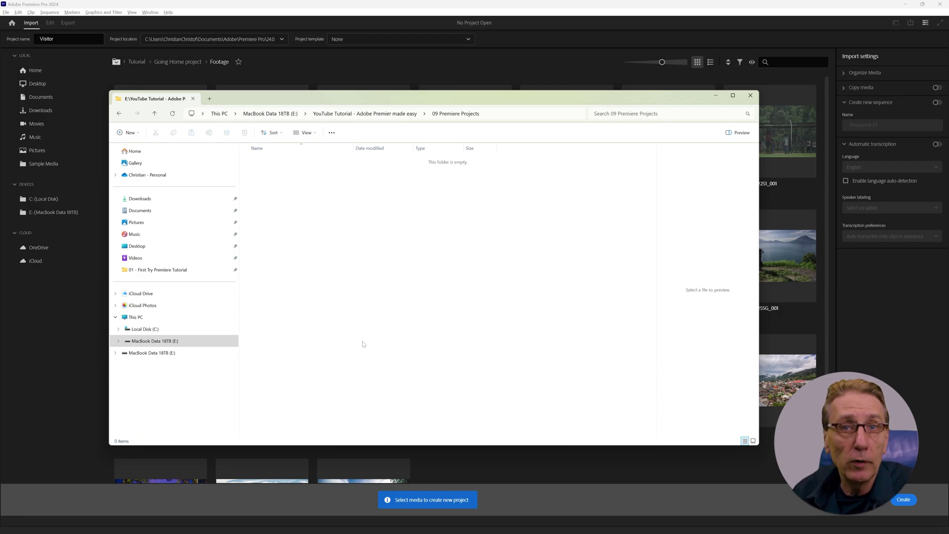
right_click(497, 114)
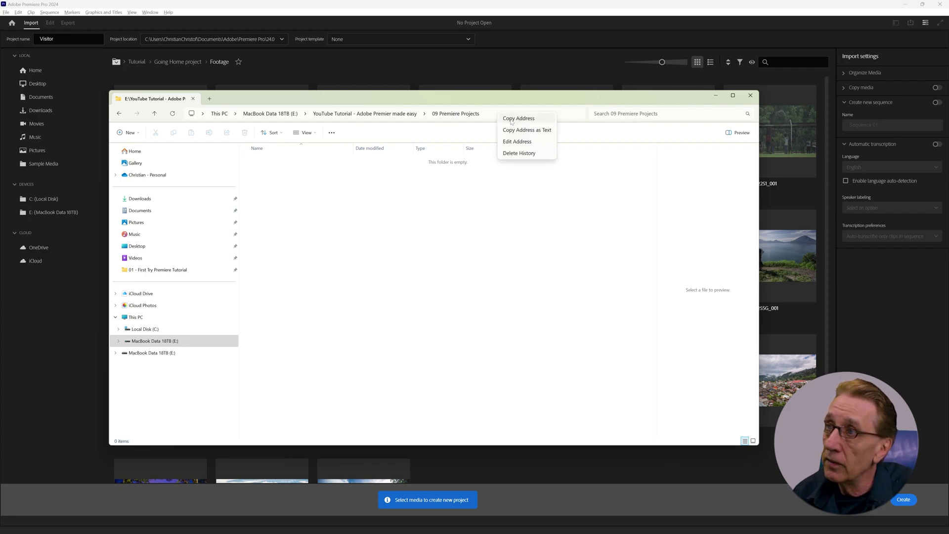
click(511, 121)
click(282, 41)
click(282, 41)
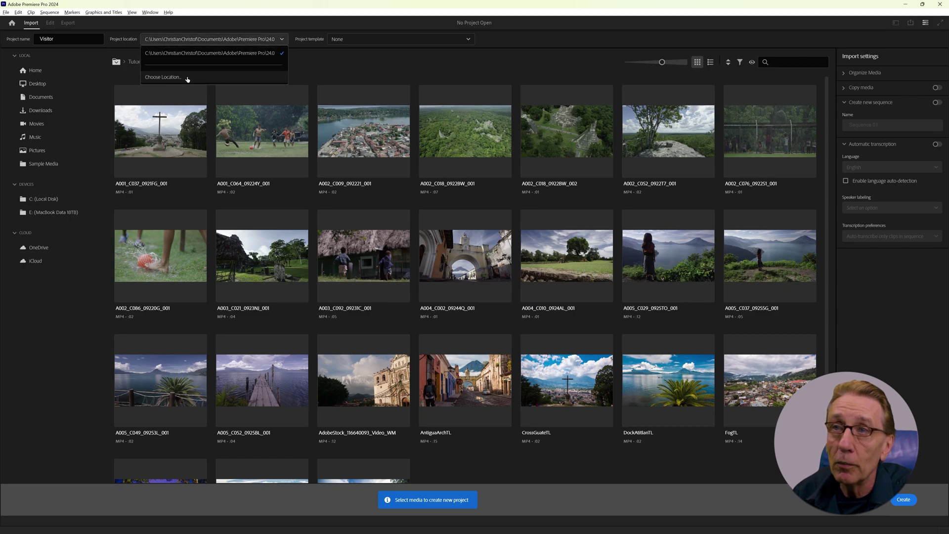
click(187, 78)
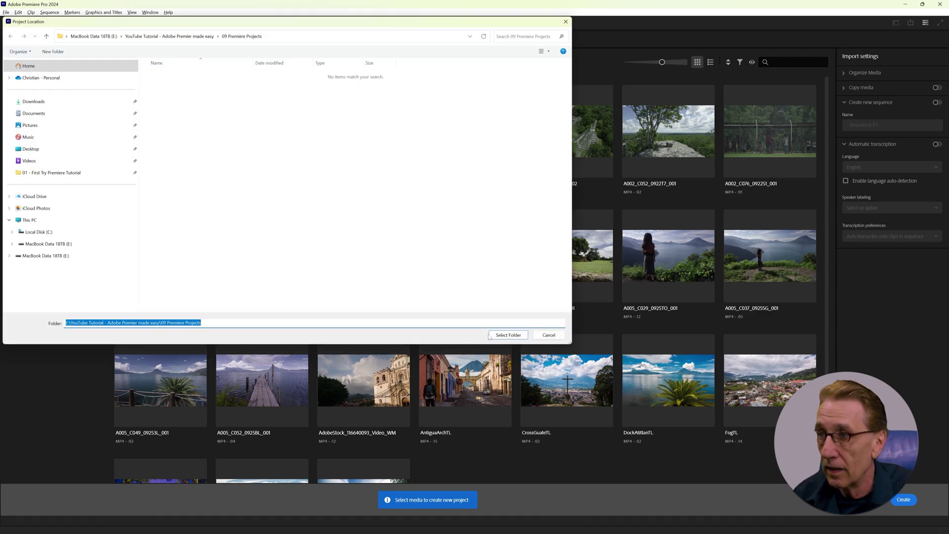
click(504, 337)
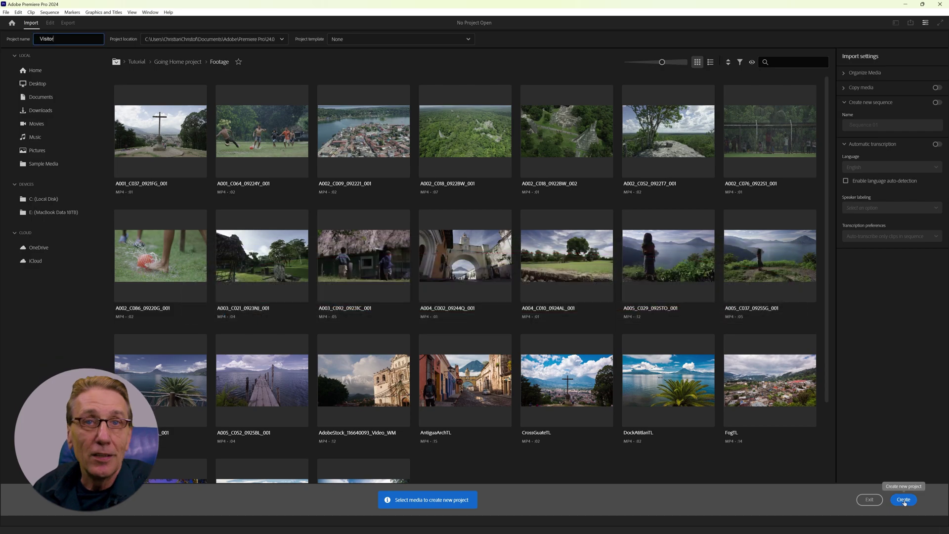
click(904, 500)
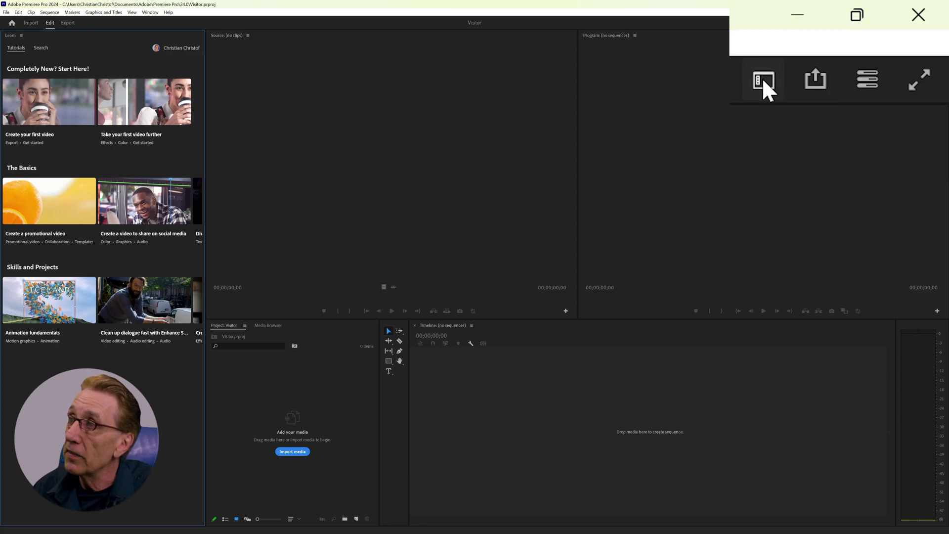
Step: Switch the workspace to Assembly
click(896, 23)
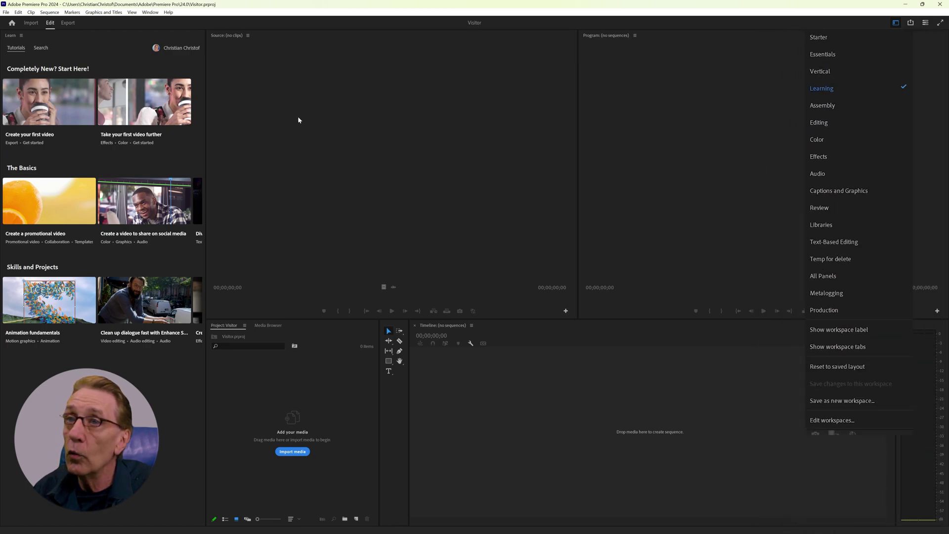
click(154, 17)
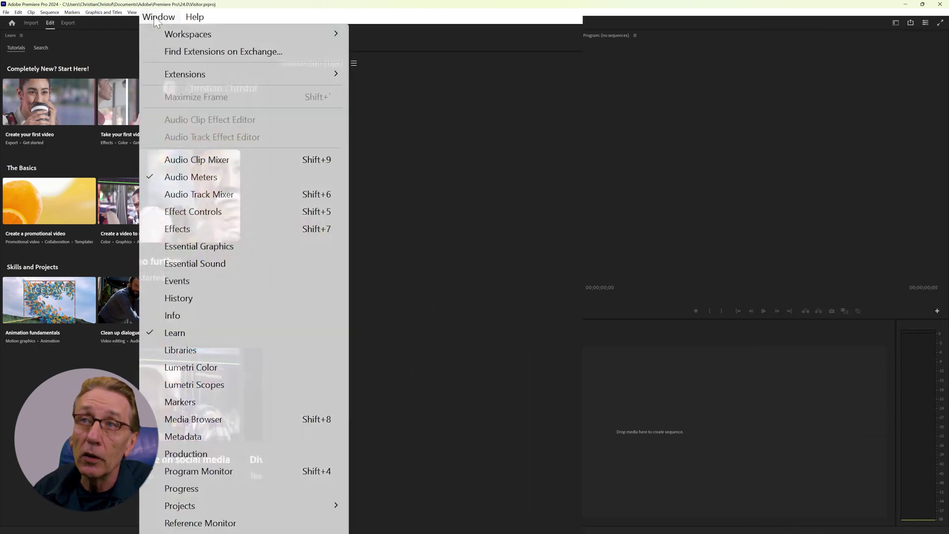
mouse_move(191, 39)
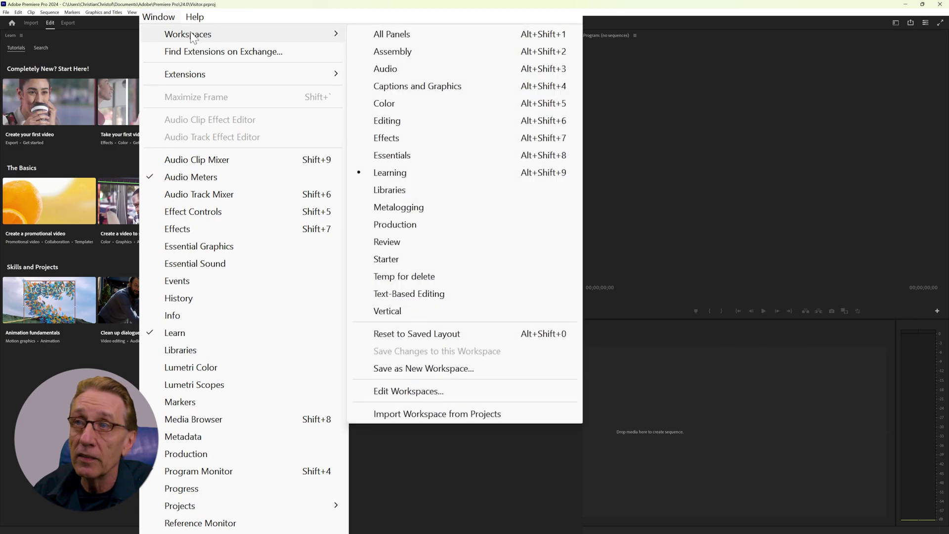
click(412, 51)
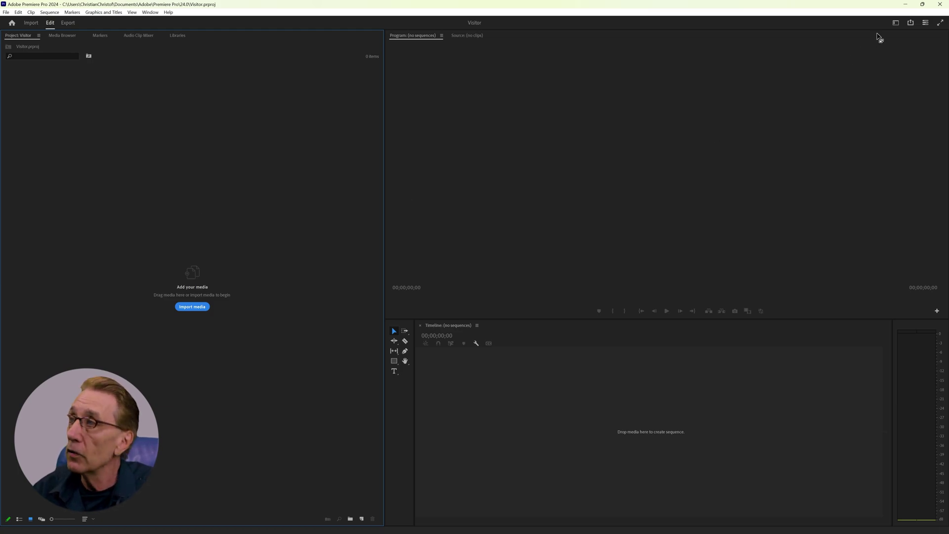
Step: Reset the Assembly workspace to its saved layout
click(896, 24)
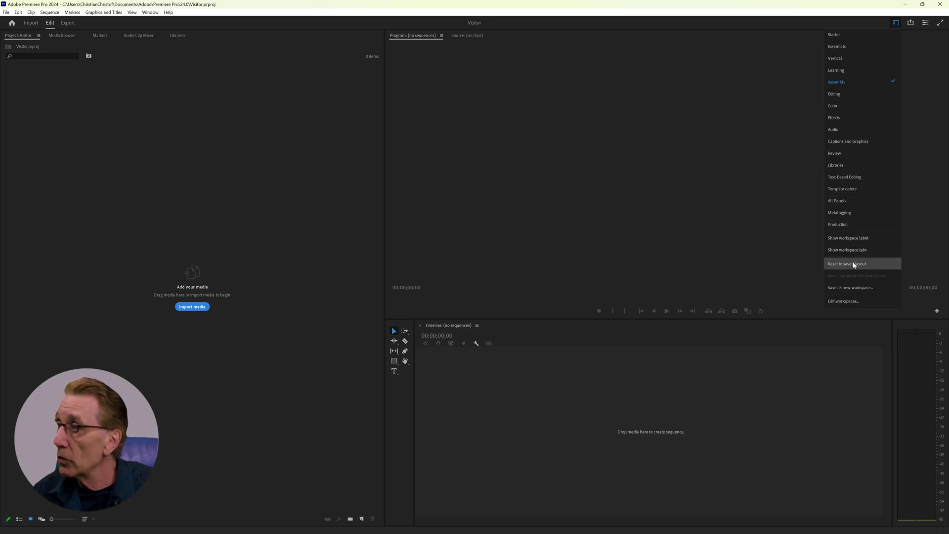
click(151, 12)
mouse_move(153, 21)
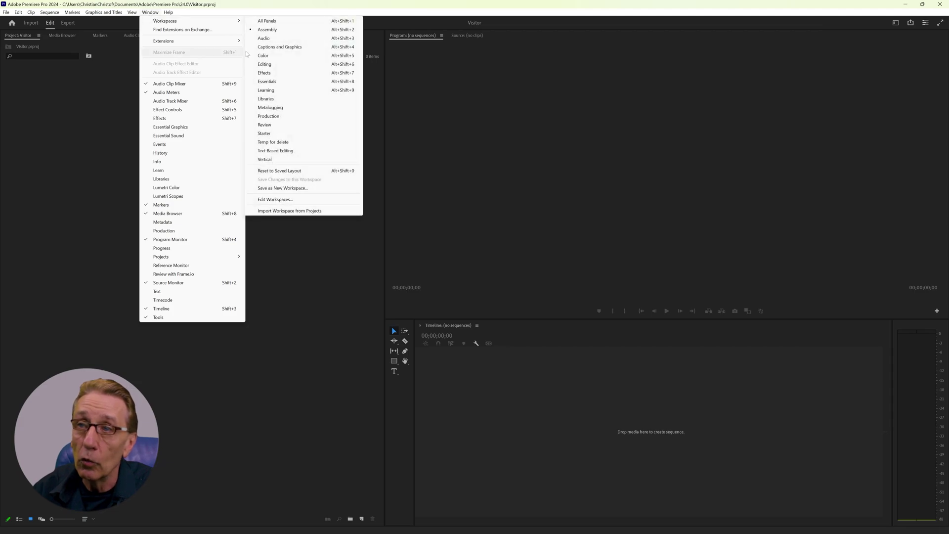
click(281, 171)
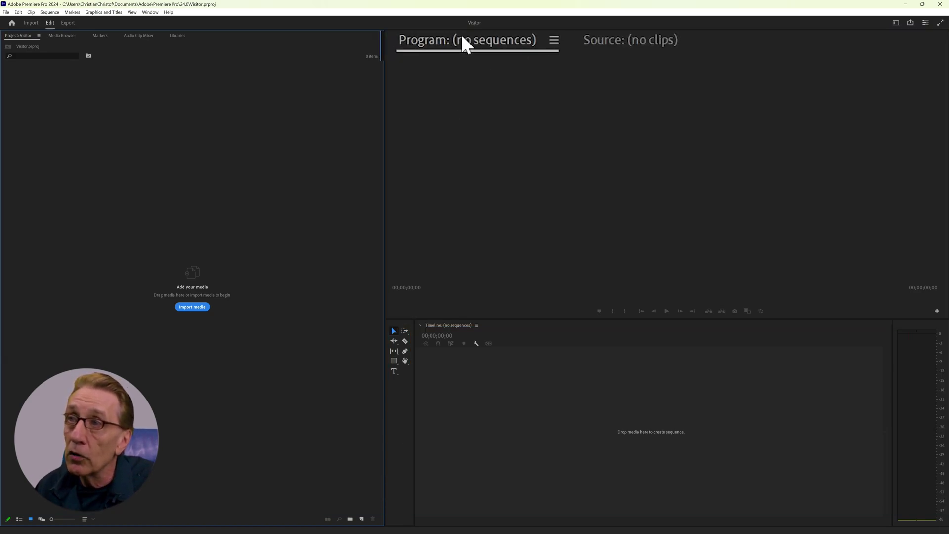
Step: Separate the Source monitor from the Program monitor's group and dock it along the Program monitor's left side
click(648, 46)
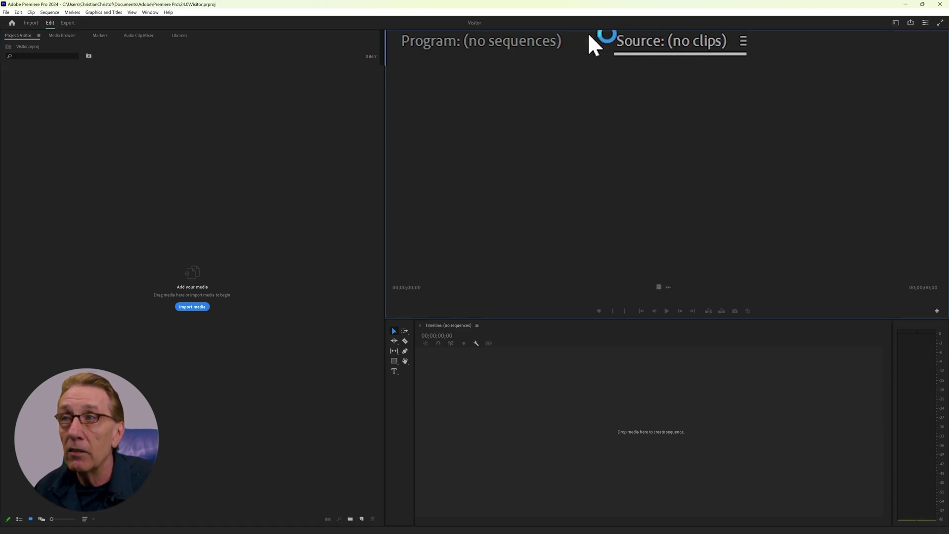
click(493, 42)
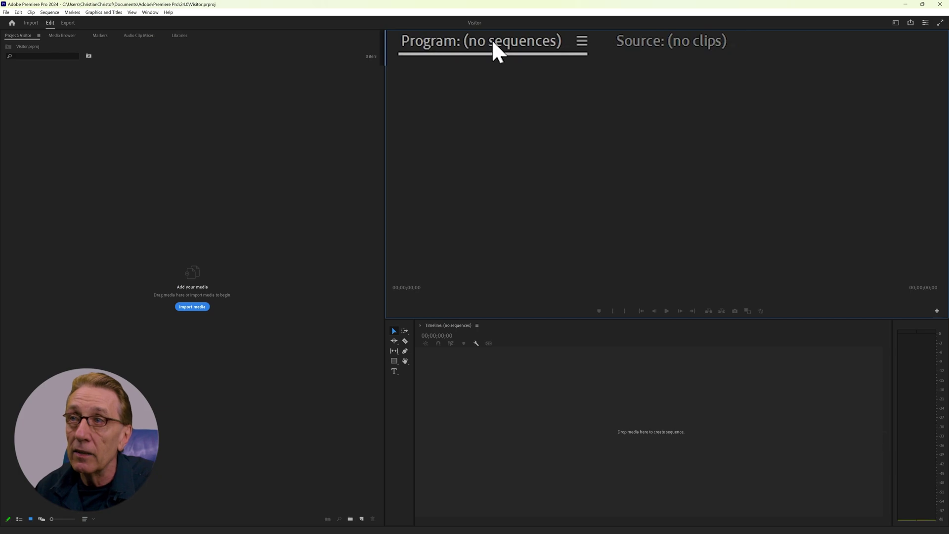
click(668, 40)
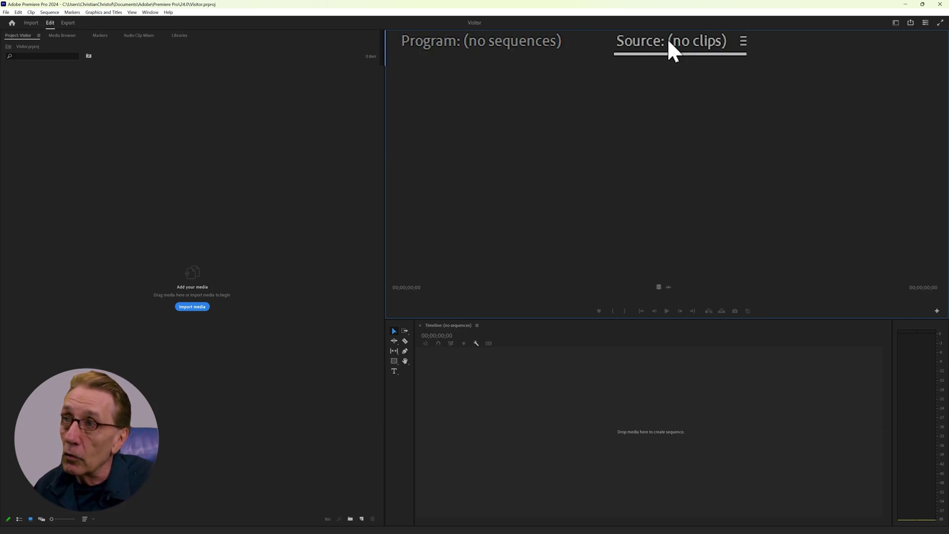
drag(467, 36, 393, 130)
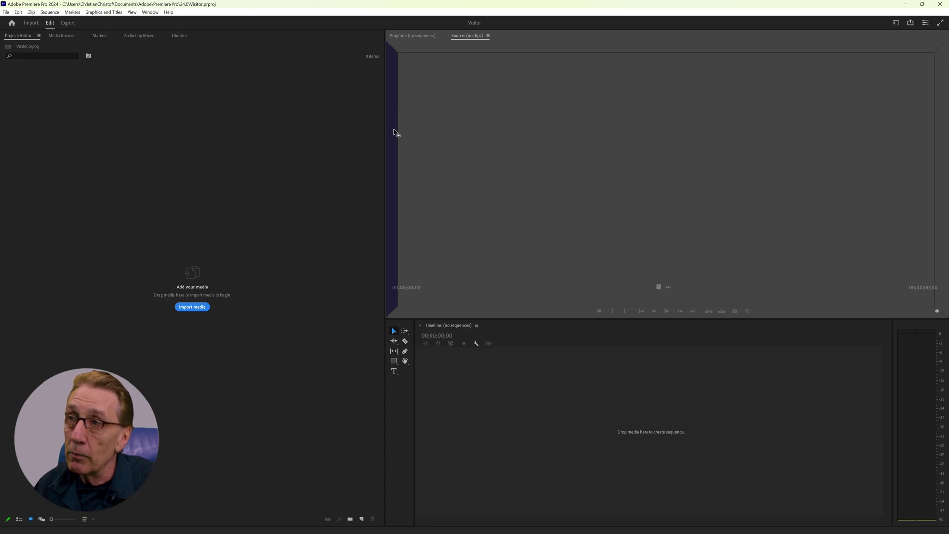
drag(394, 129, 392, 132)
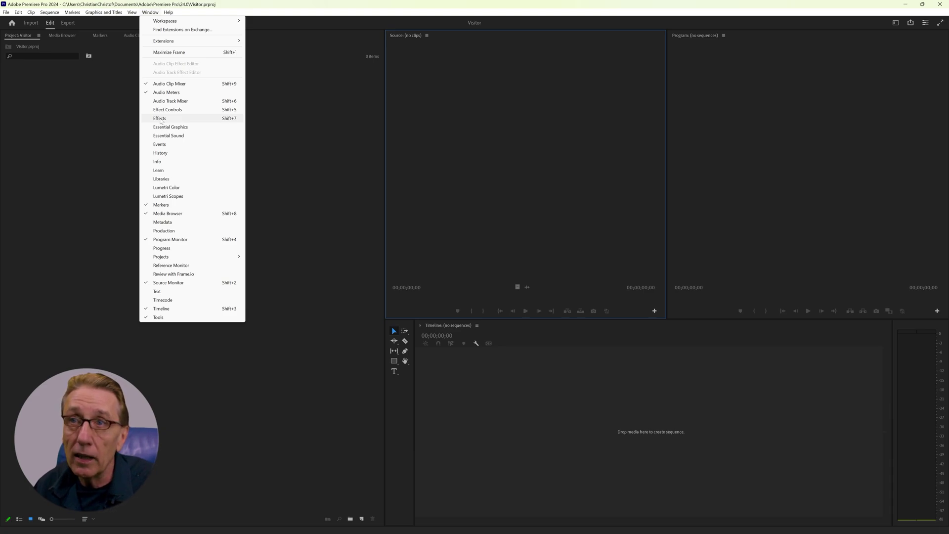
Step: Show the Effects panel and dock it in the same group as the Program monitor
click(160, 118)
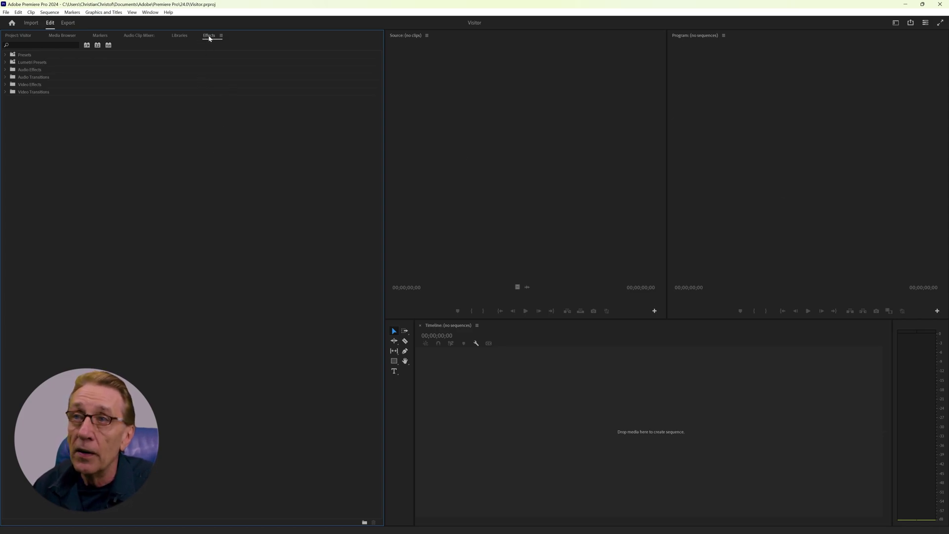
drag(209, 38, 755, 156)
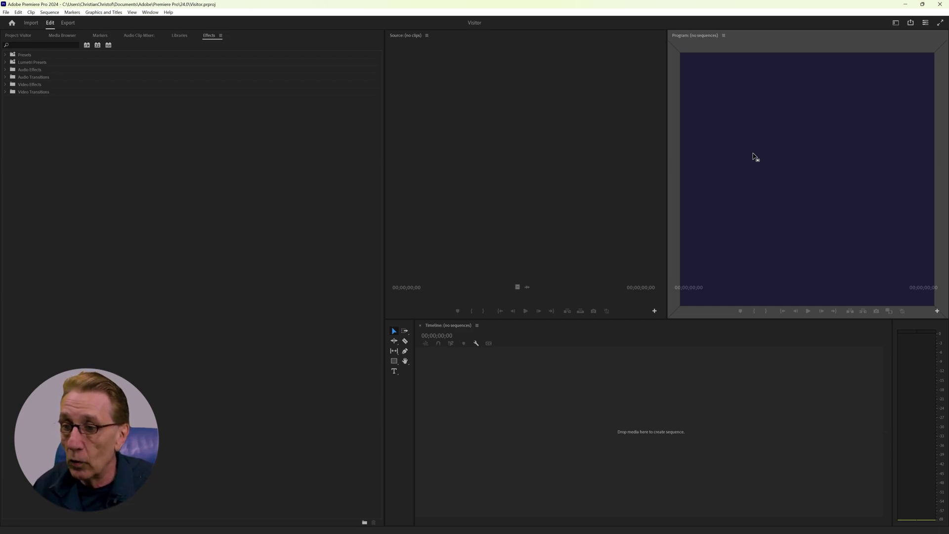
drag(755, 157, 755, 157)
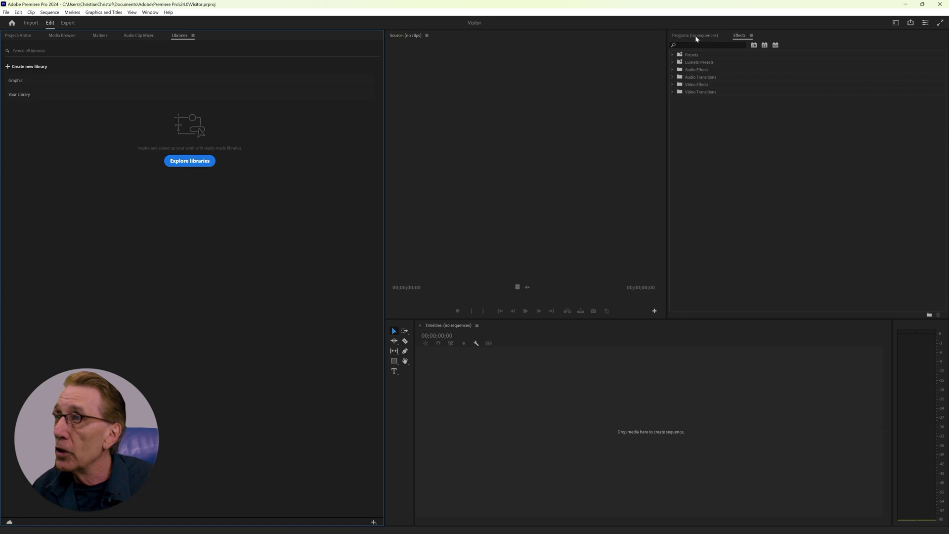
click(739, 37)
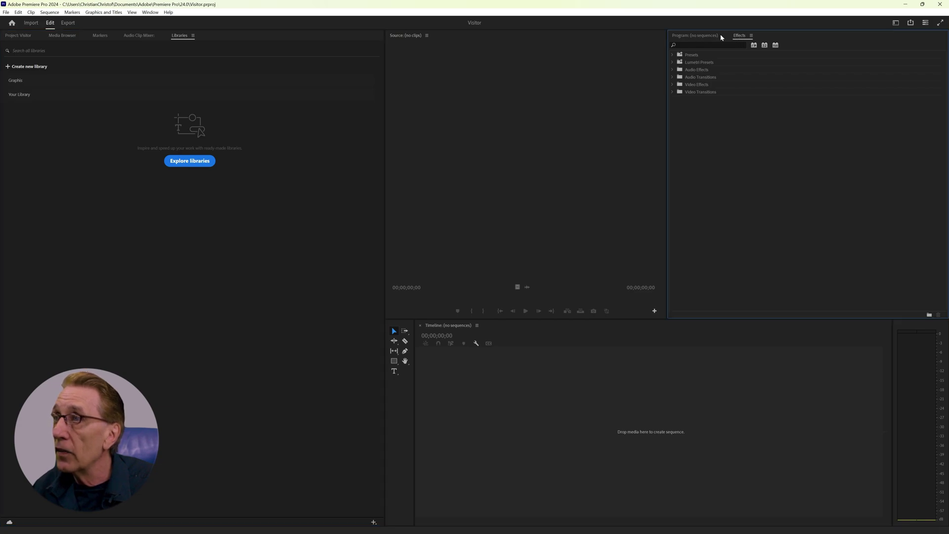
click(705, 36)
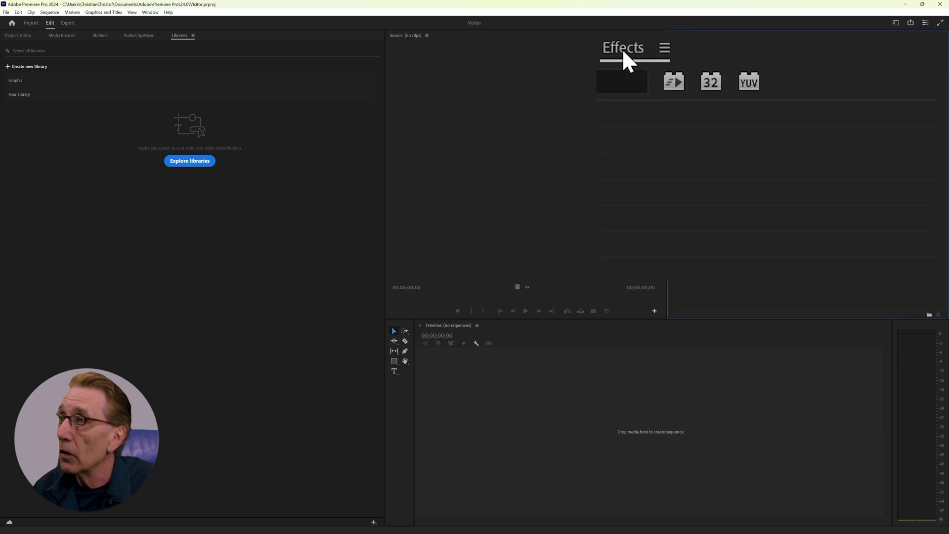
Step: Close the Effects panel in the Program monitor's group and reopen it
click(662, 47)
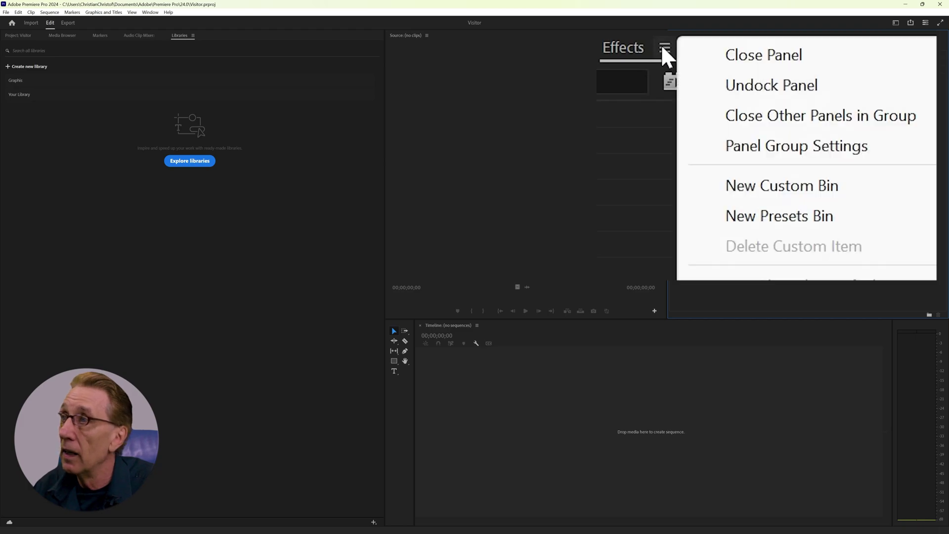
click(741, 55)
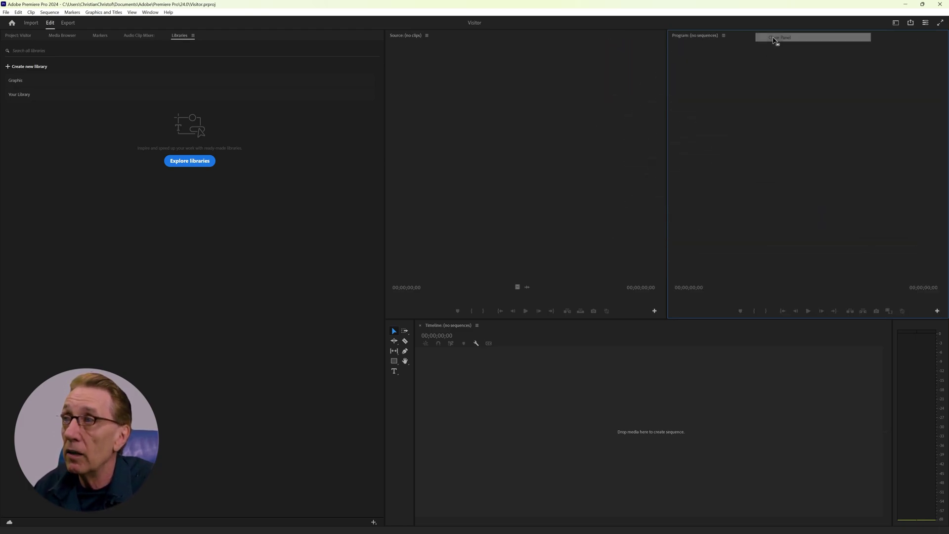
click(150, 12)
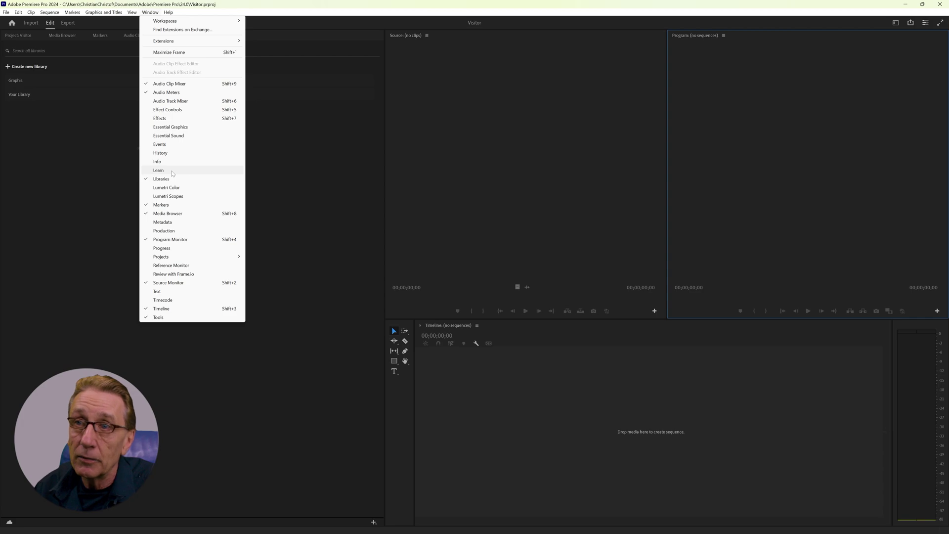
click(164, 119)
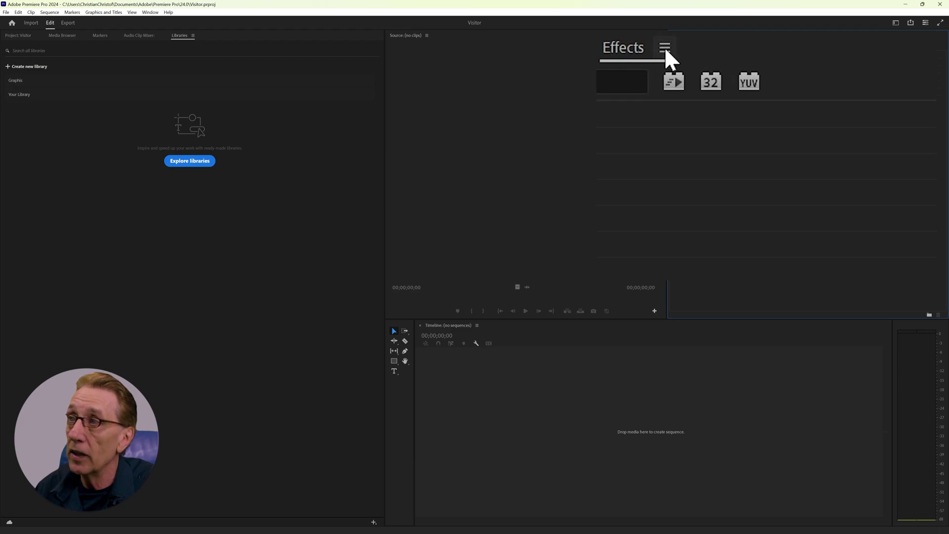
Step: Undock the Effects panel and move its floating window so it straddles the Libraries panel and the Source monitor
click(666, 48)
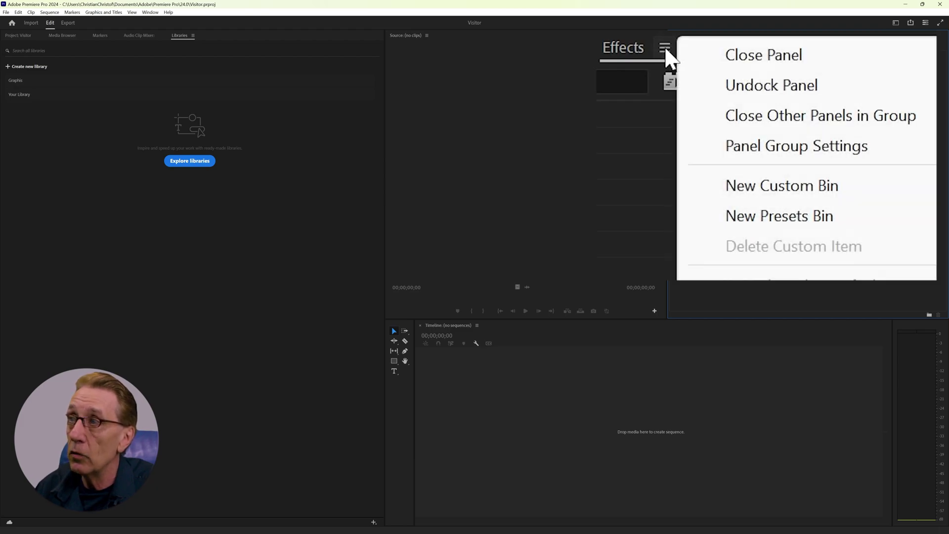
click(741, 86)
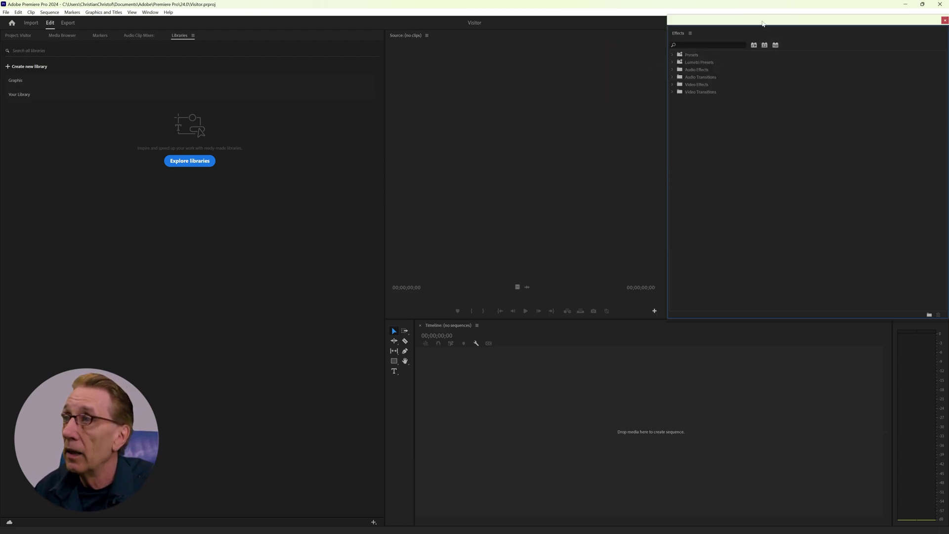
drag(762, 23, 378, 109)
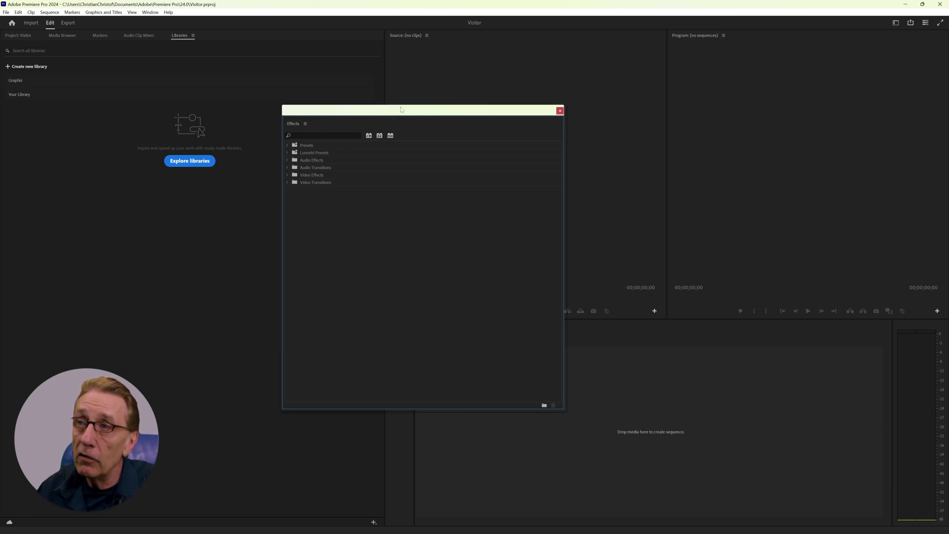
drag(426, 112, 557, 161)
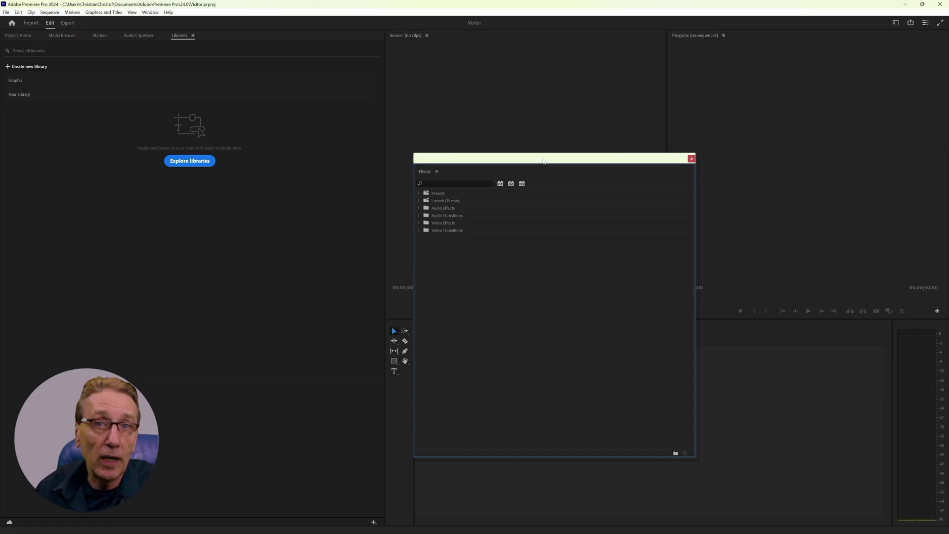
drag(540, 159, 387, 69)
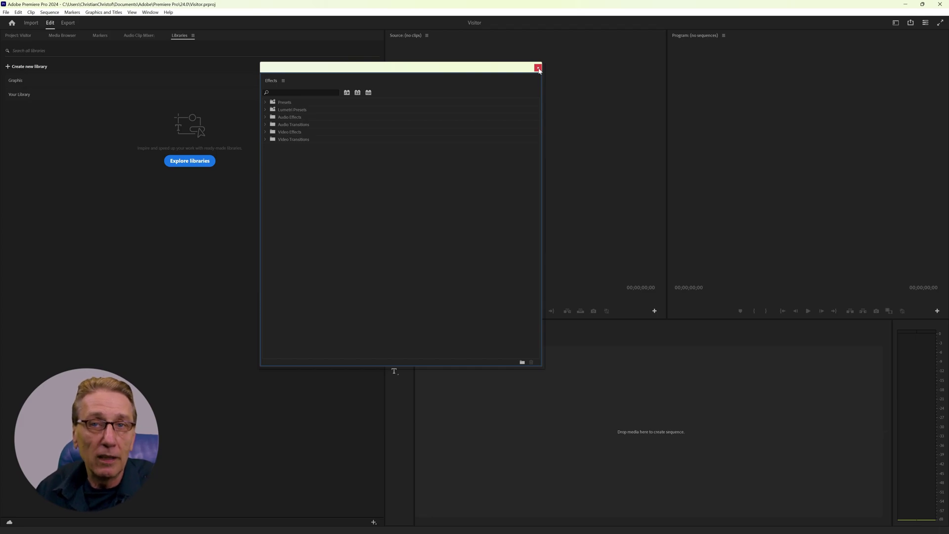
Step: Close the floating Effects window and save the current layout as a new workspace named "Assembly - cc"
click(538, 68)
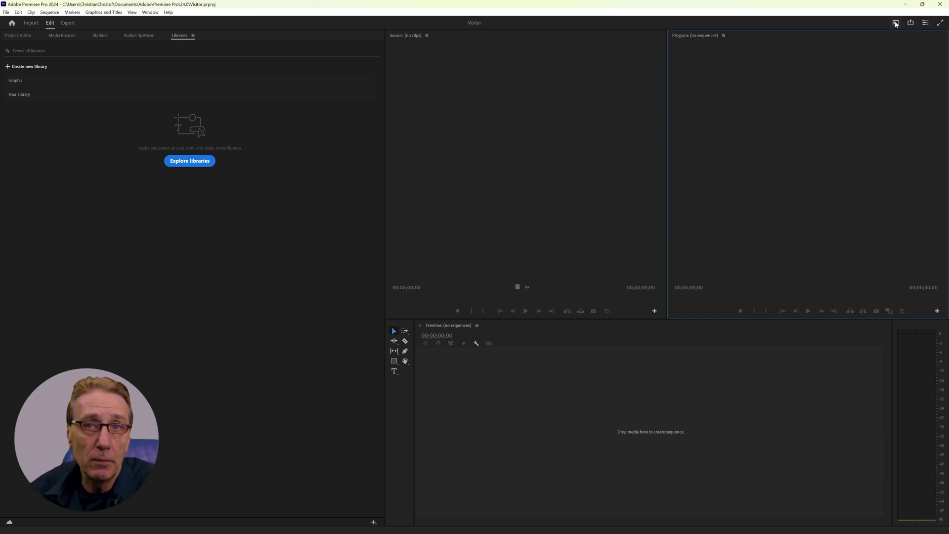
click(895, 23)
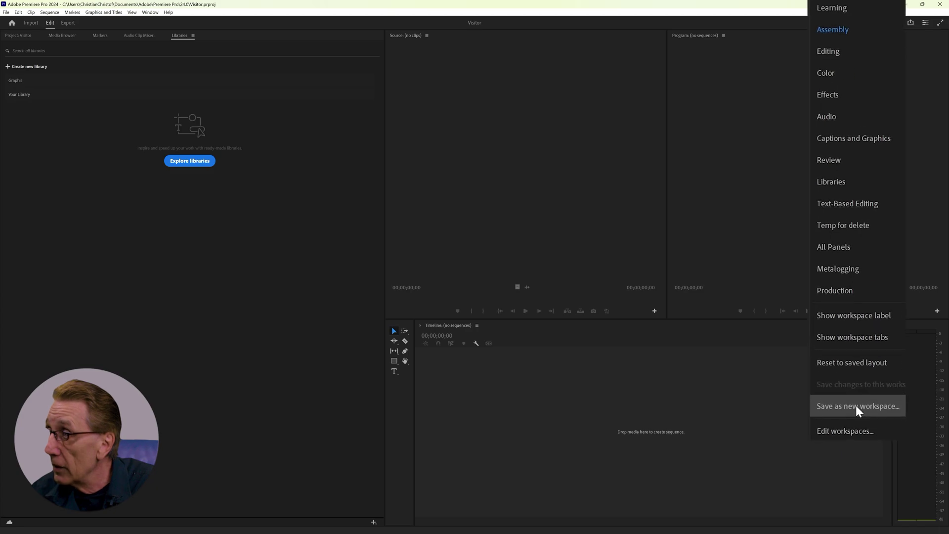
click(847, 341)
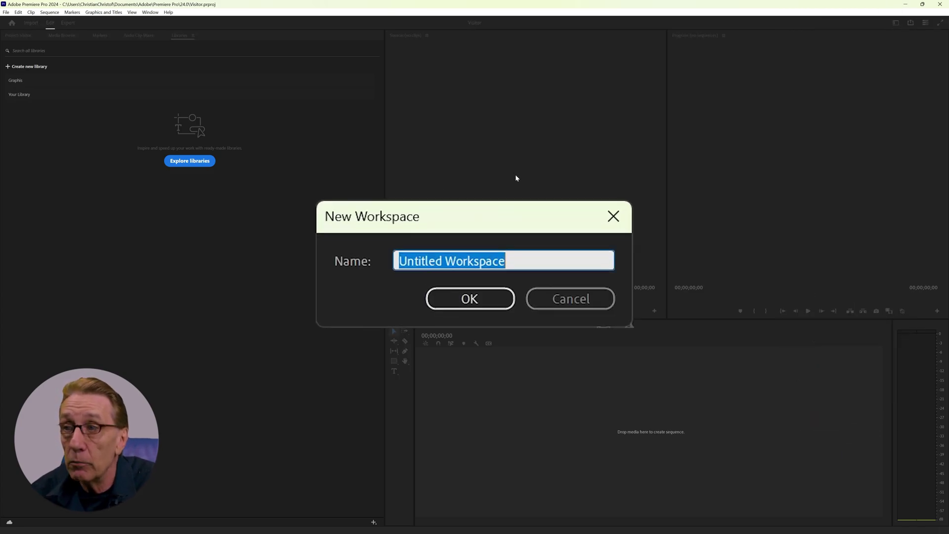
text(A)
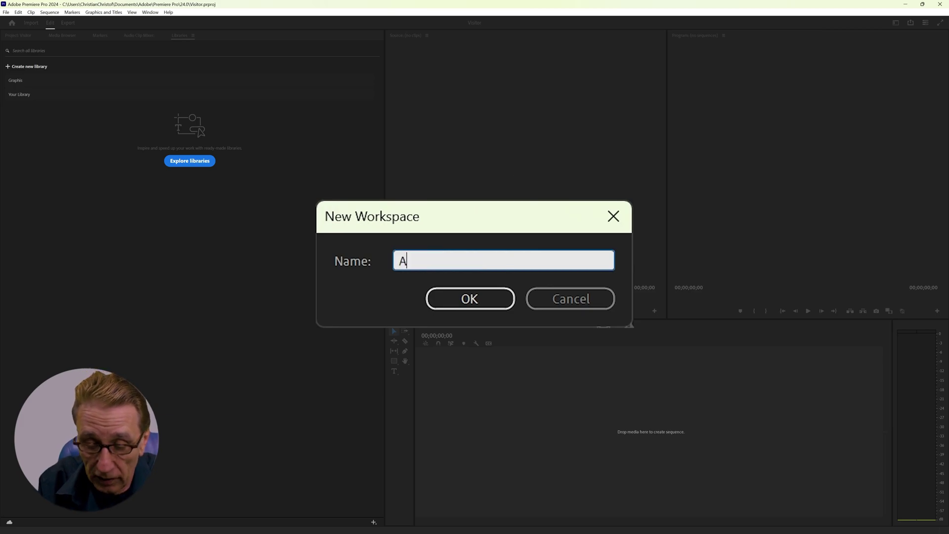
text(ssemb)
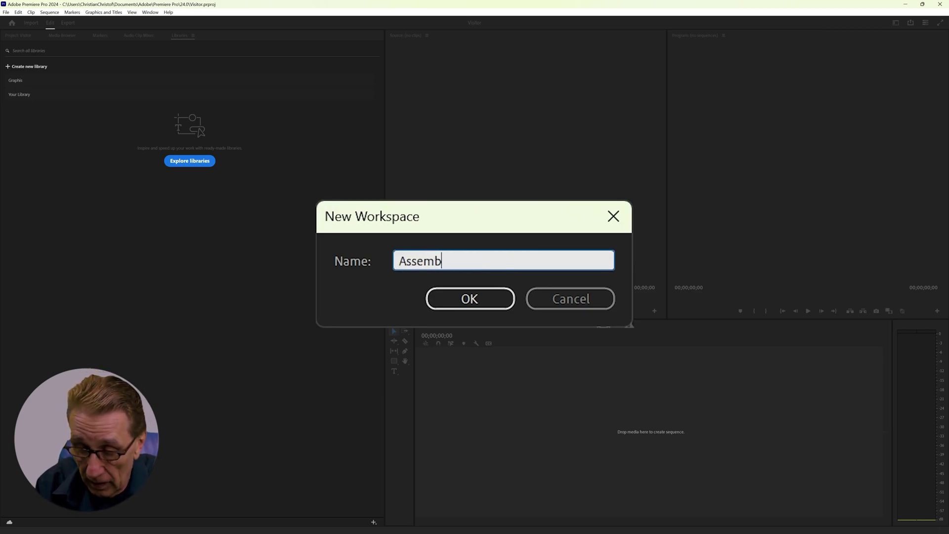
text(ly -)
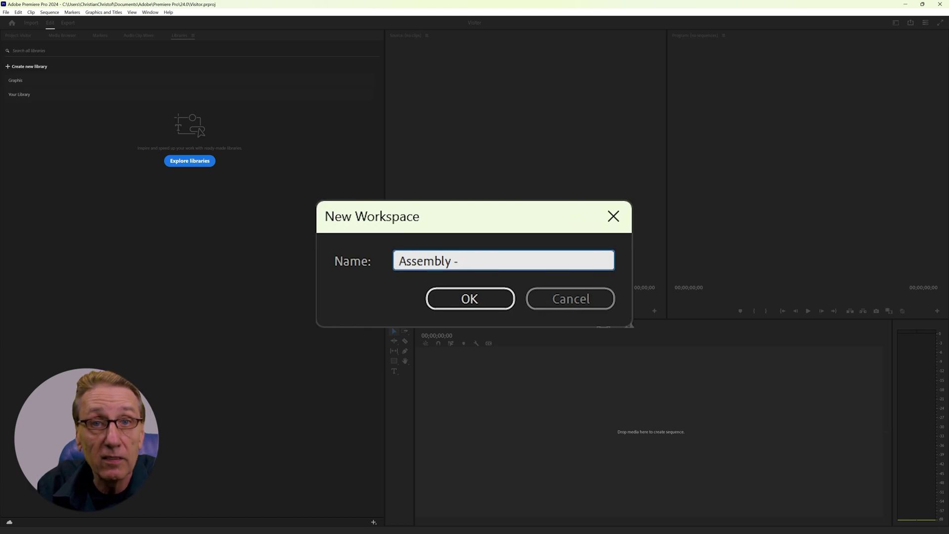
text( cc)
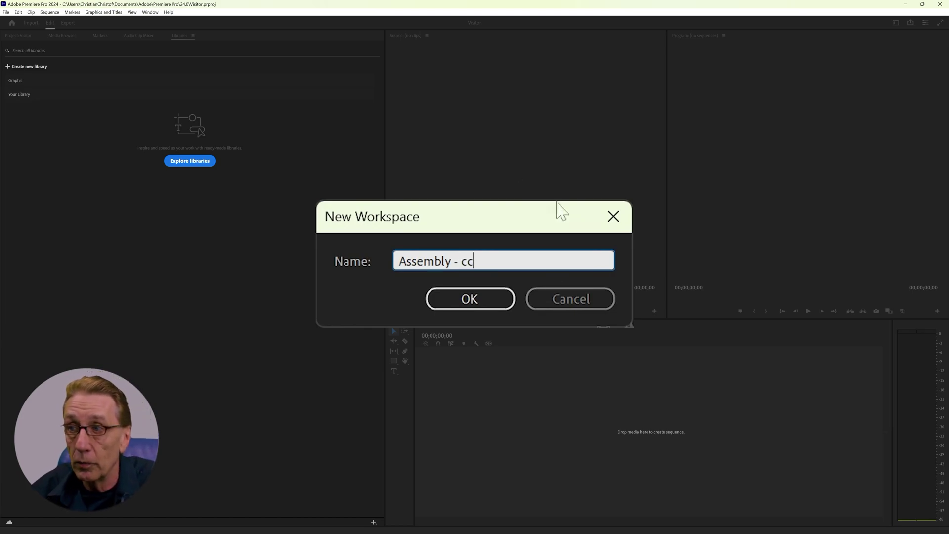
click(484, 299)
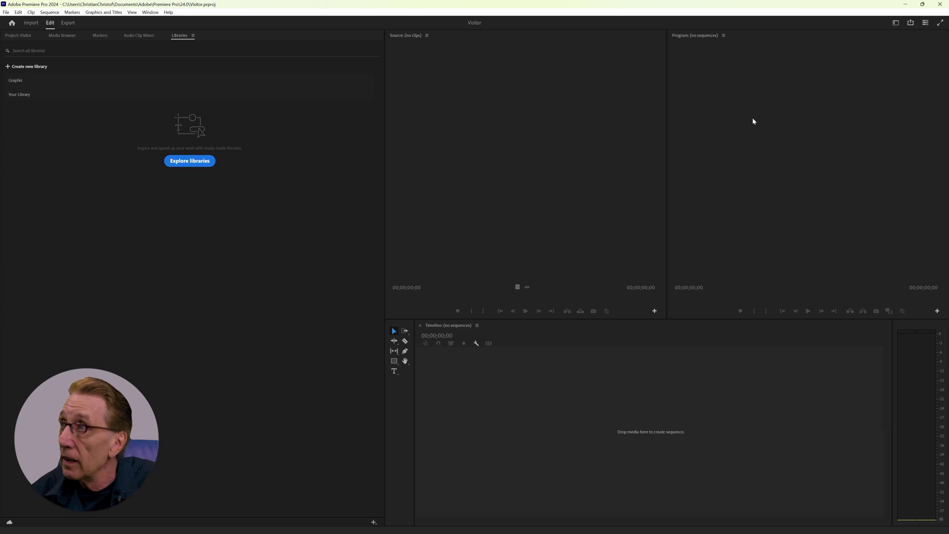
Step: Open the workspace editor and select Assembly - cc and the built-in Assembly in turn to check which can be deleted
click(896, 23)
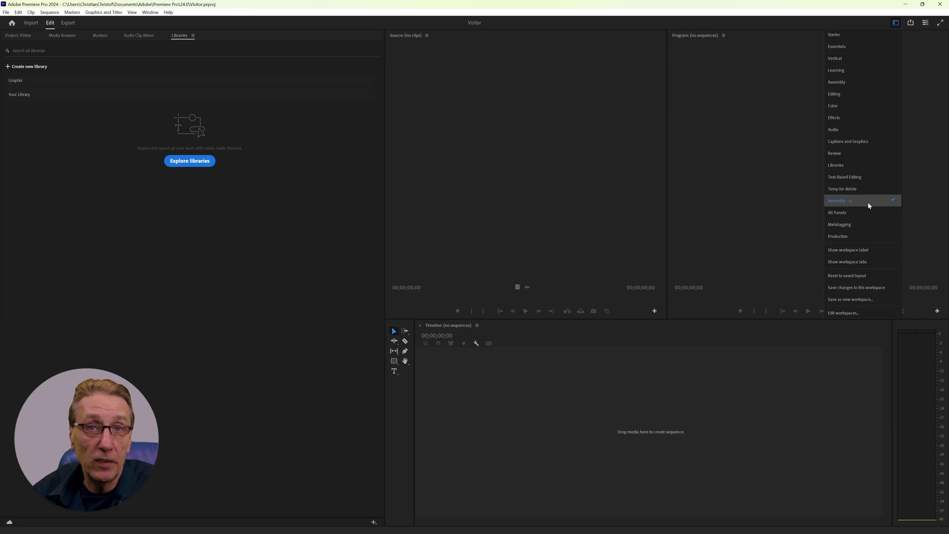
click(845, 311)
scroll(440, 311, down, 5)
click(440, 308)
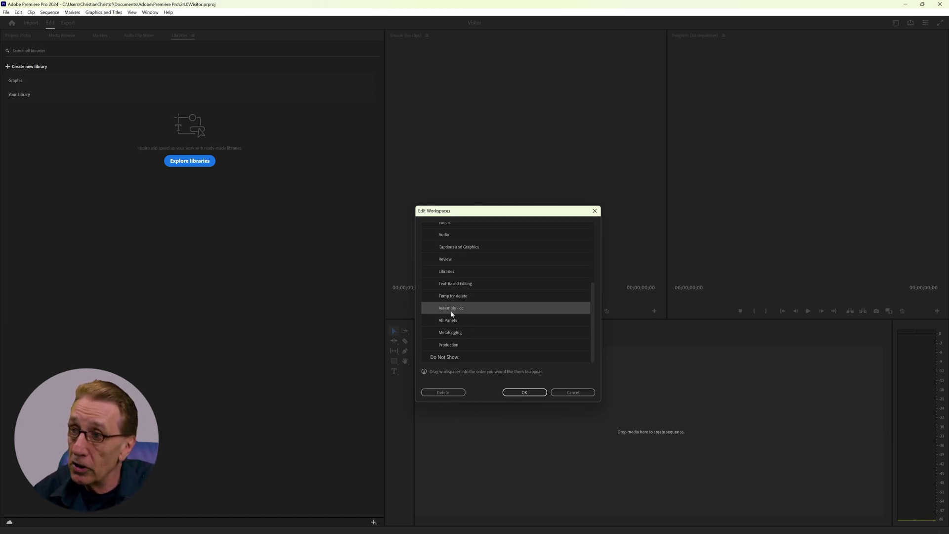
scroll(451, 311, up, 4)
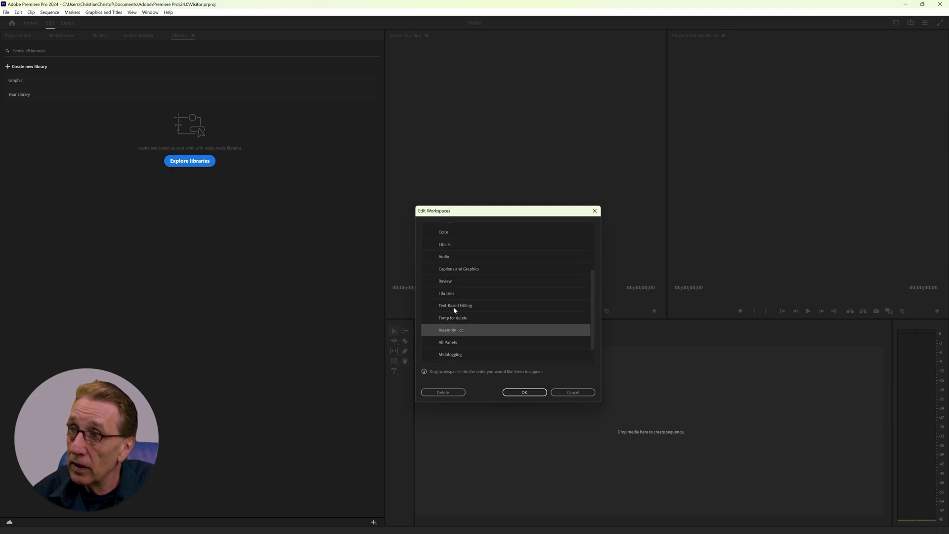
click(449, 229)
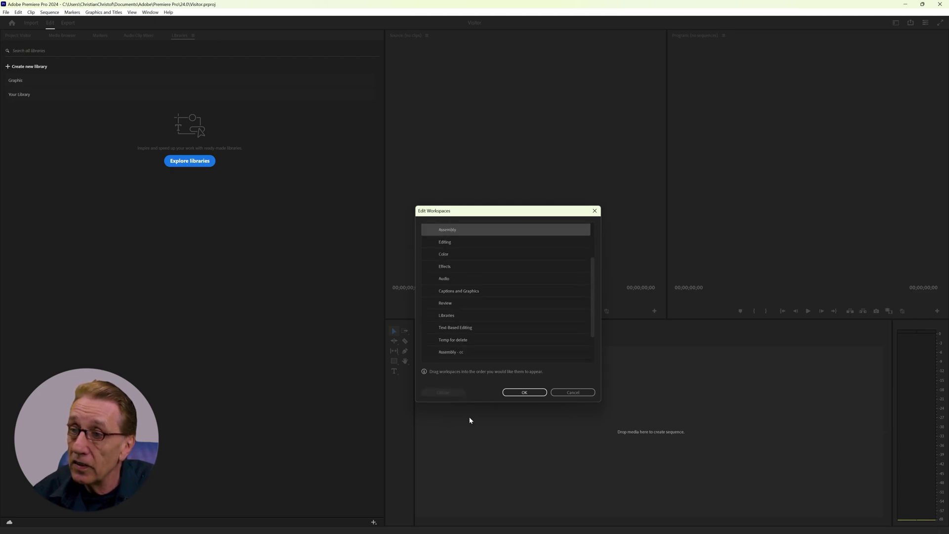